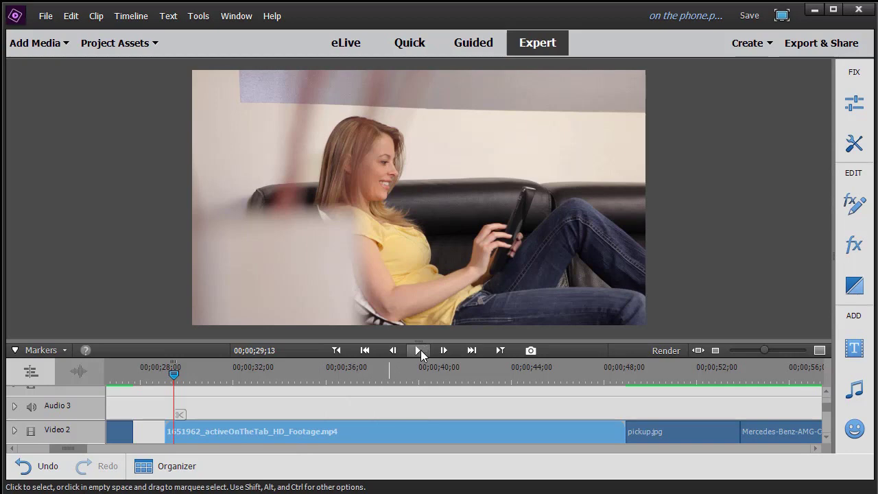
Pause the couch clip at 00;00;34;25, select it on Video 2, and show the Video effects.
{"action": "left_click", "coordinate": [419, 350]}
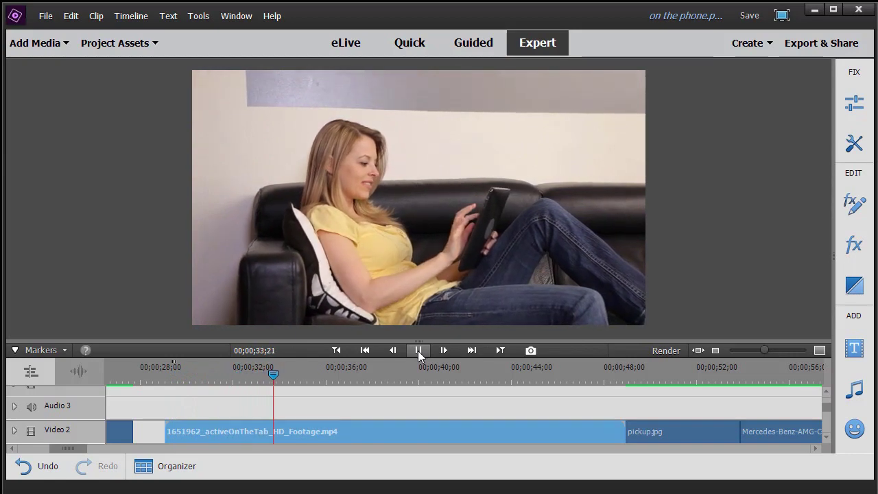
{"action": "left_click", "coordinate": [418, 351]}
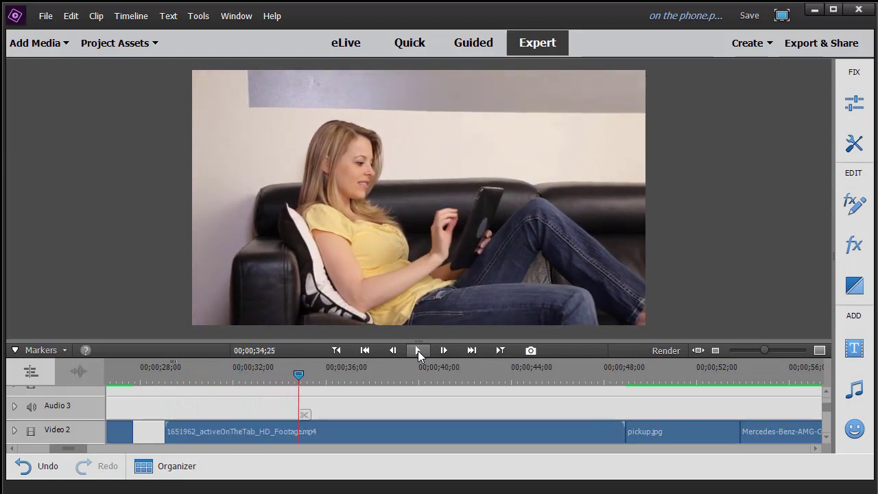
{"action": "left_click", "coordinate": [419, 430]}
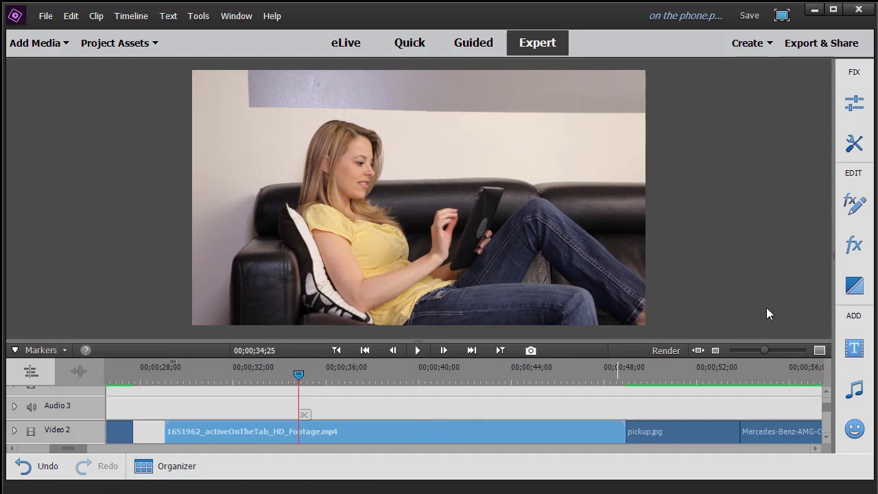
{"action": "left_click", "coordinate": [865, 252]}
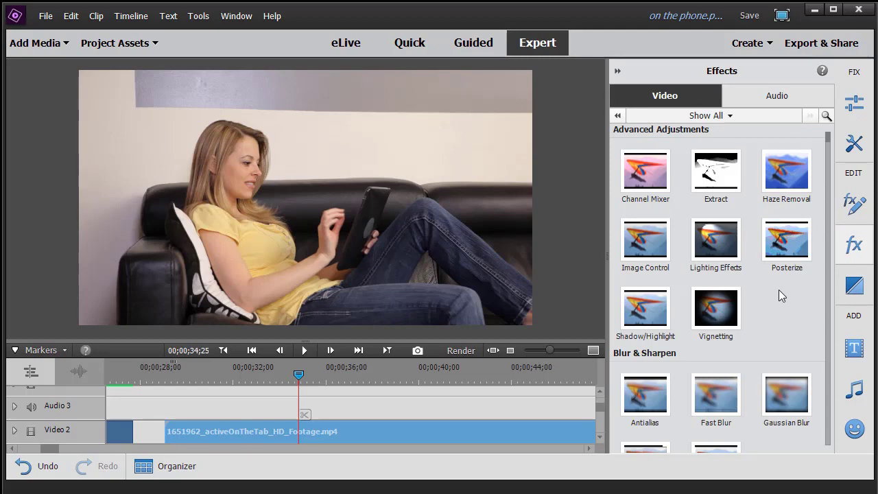
Drop Lighting Effects onto the couch clip and set Ambience Intensity to 25.5.
{"action": "left_click_drag", "start_coordinate": [710, 237], "coordinate": [460, 432]}
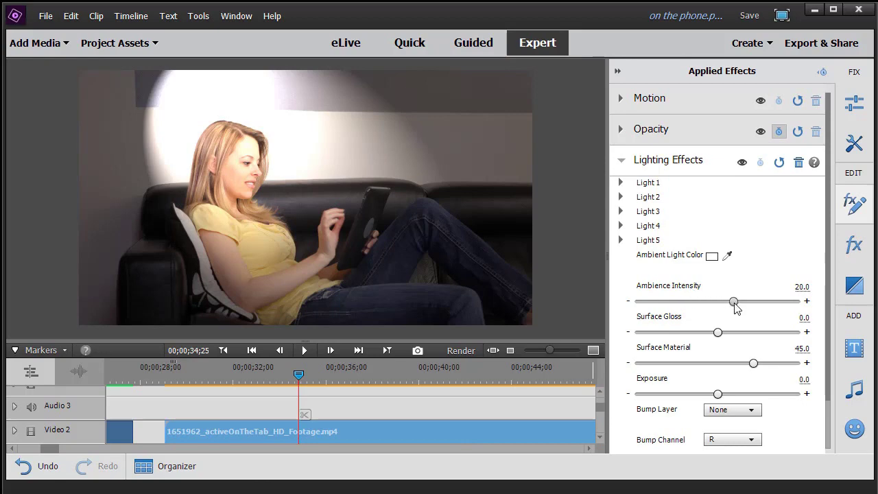
{"action": "mouse_move", "coordinate": [734, 303]}
{"action": "left_mouse_down"}
{"action": "mouse_move", "coordinate": [752, 304]}
{"action": "mouse_move", "coordinate": [738, 306]}
{"action": "left_mouse_up"}
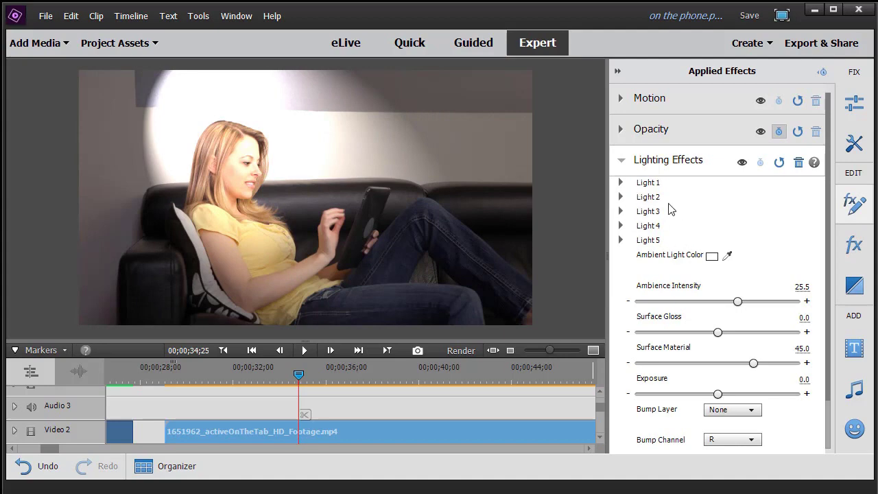
Expand Light 1 and set its Light Type to Directional.
{"action": "left_click", "coordinate": [621, 184]}
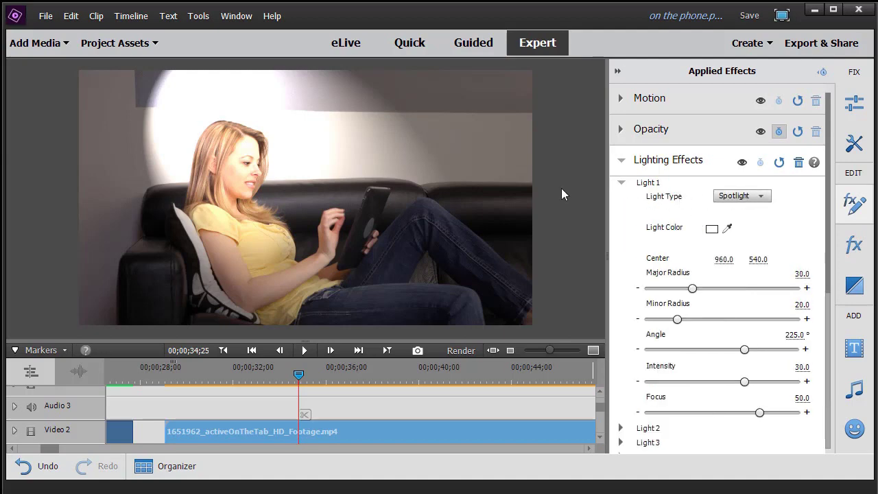
{"action": "left_click", "coordinate": [762, 198]}
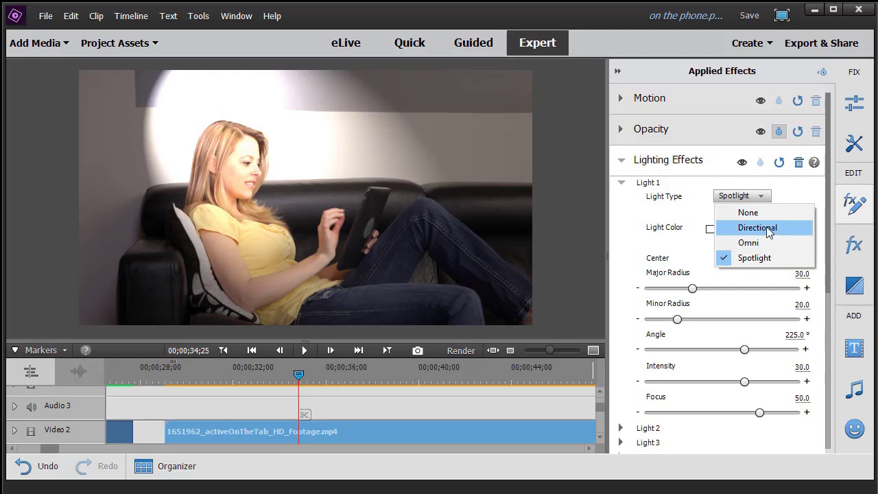
{"action": "left_click", "coordinate": [769, 230]}
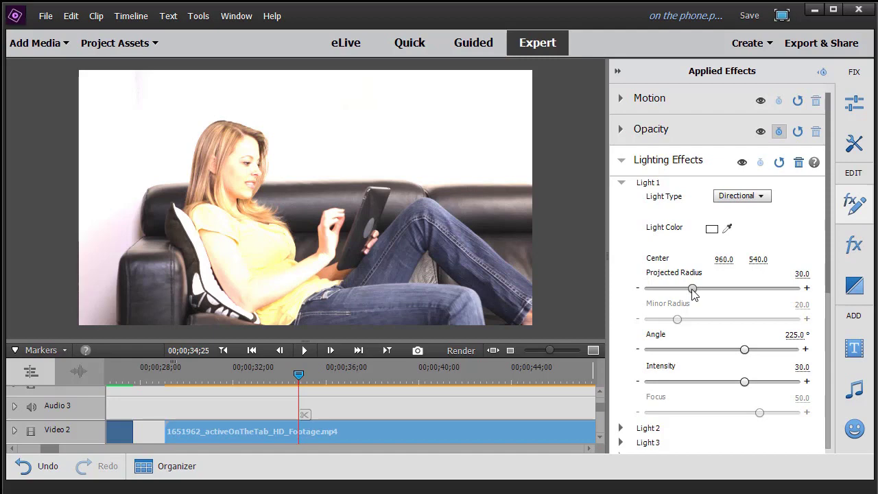
Set Light 1's Projected Radius to 42.4 and Intensity to 36.4.
{"action": "mouse_move", "coordinate": [693, 290]}
{"action": "left_mouse_down"}
{"action": "mouse_move", "coordinate": [658, 295]}
{"action": "mouse_move", "coordinate": [723, 299]}
{"action": "mouse_move", "coordinate": [699, 299]}
{"action": "left_mouse_up"}
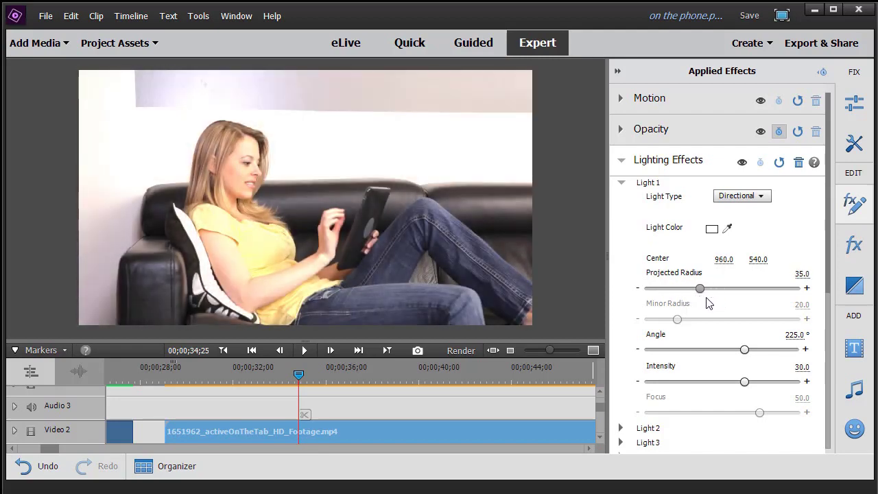
{"action": "mouse_move", "coordinate": [744, 382]}
{"action": "left_mouse_down"}
{"action": "mouse_move", "coordinate": [723, 389]}
{"action": "mouse_move", "coordinate": [774, 389]}
{"action": "mouse_move", "coordinate": [750, 389]}
{"action": "left_mouse_up"}
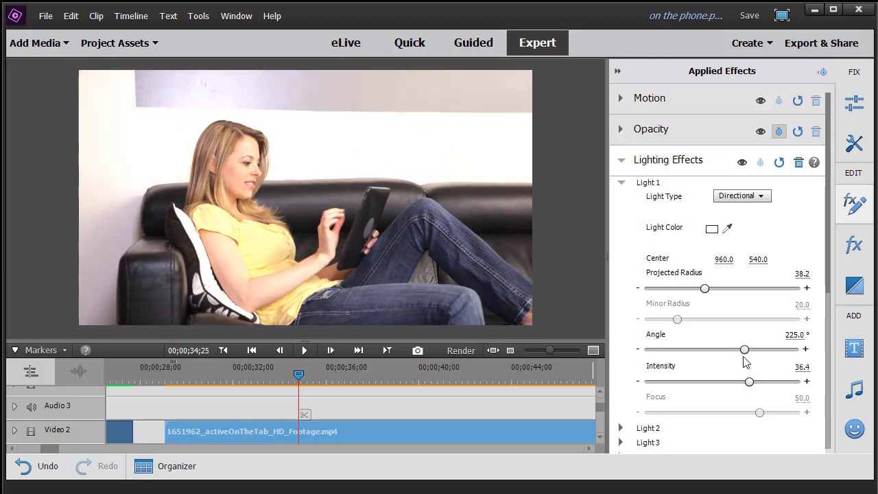
{"action": "mouse_move", "coordinate": [705, 288]}
{"action": "left_mouse_down"}
{"action": "mouse_move", "coordinate": [697, 290]}
{"action": "mouse_move", "coordinate": [712, 294]}
{"action": "left_mouse_up"}
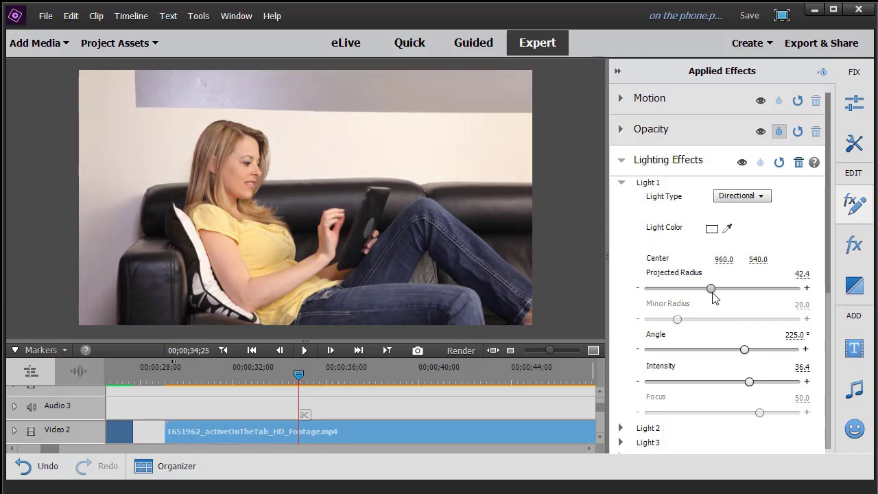
Reset Lighting Effects, retry Directional (Projected Radius 32.7, new angle), then revert to Spotlight.
{"action": "left_click", "coordinate": [781, 166]}
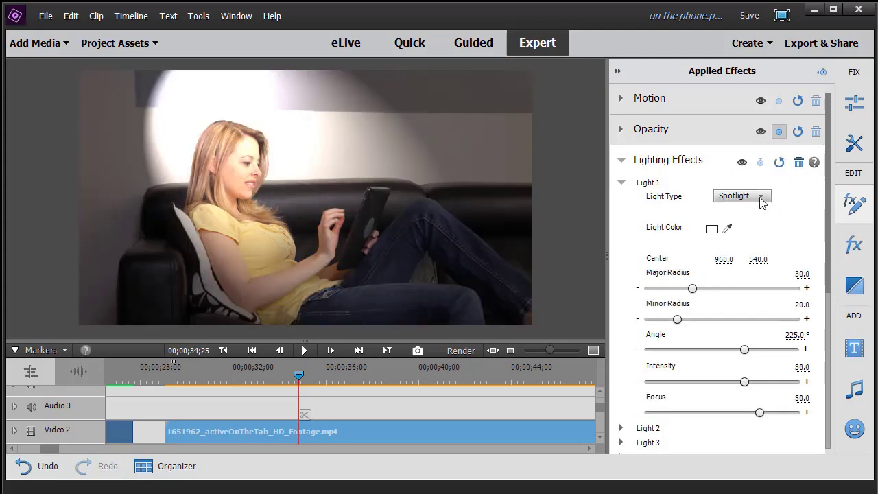
{"action": "left_click", "coordinate": [764, 200]}
{"action": "left_click", "coordinate": [757, 228]}
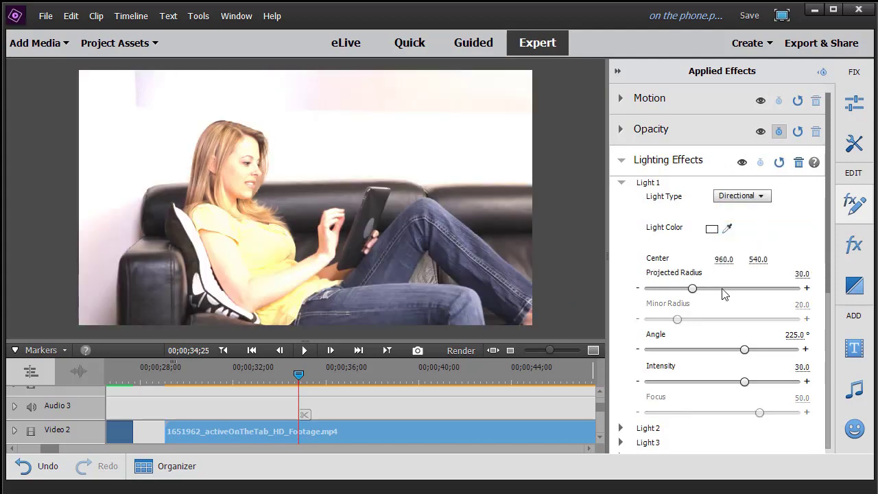
{"action": "mouse_move", "coordinate": [692, 289]}
{"action": "left_mouse_down"}
{"action": "mouse_move", "coordinate": [685, 289]}
{"action": "mouse_move", "coordinate": [696, 289]}
{"action": "left_mouse_up"}
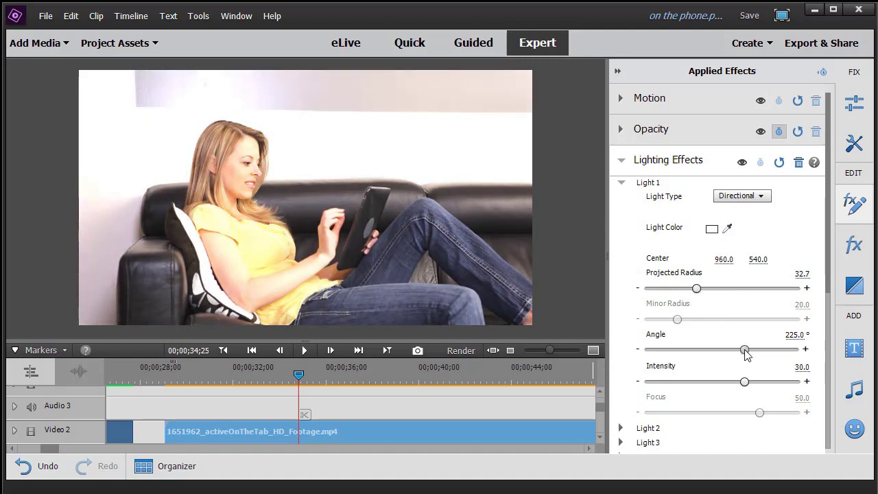
{"action": "left_click_drag", "start_coordinate": [746, 353], "coordinate": [724, 351]}
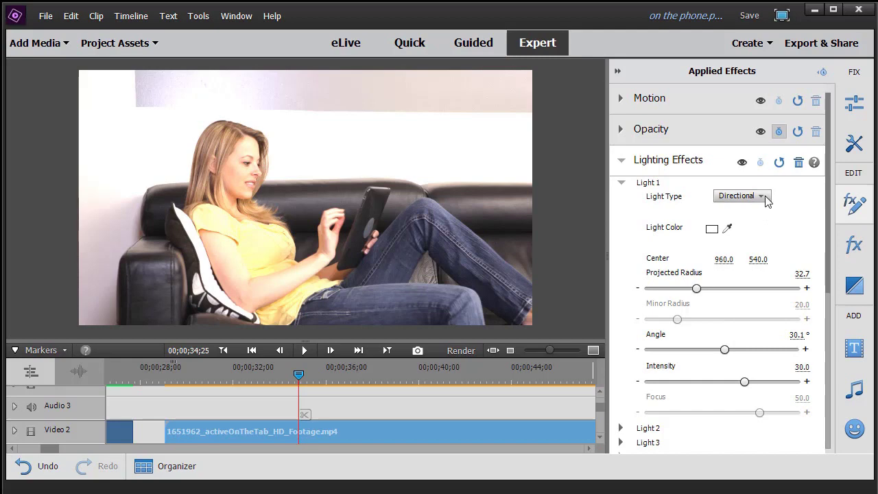
{"action": "scroll", "coordinate": [767, 199], "scroll_direction": "down", "scroll_amount": 2}
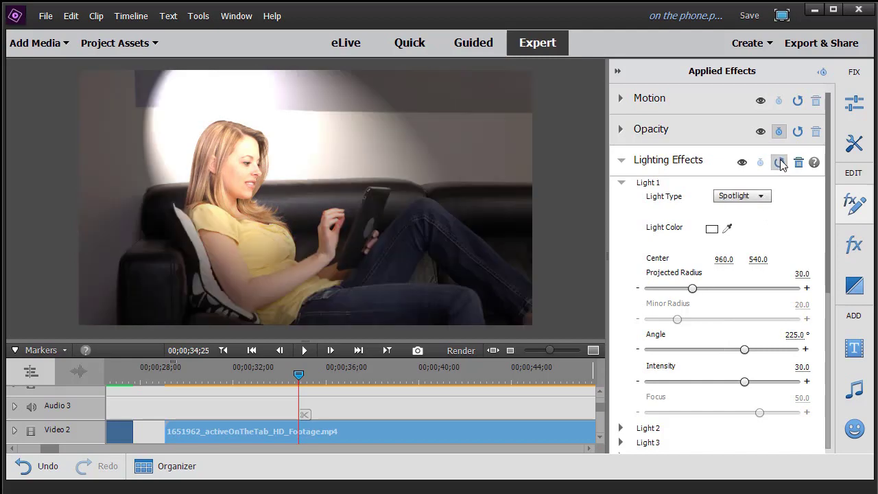
{"action": "left_click", "coordinate": [763, 198]}
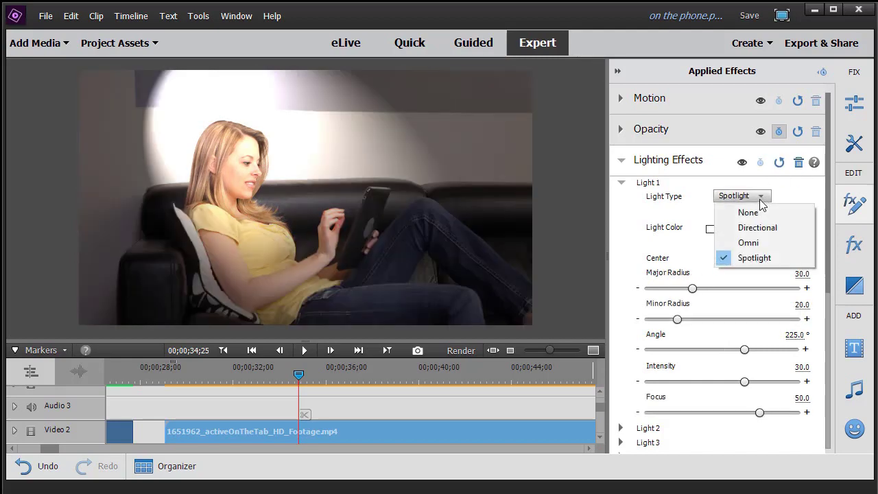
Switch Light 1 to Omni and scrub its Center X to 1230.0.
{"action": "left_click", "coordinate": [752, 243]}
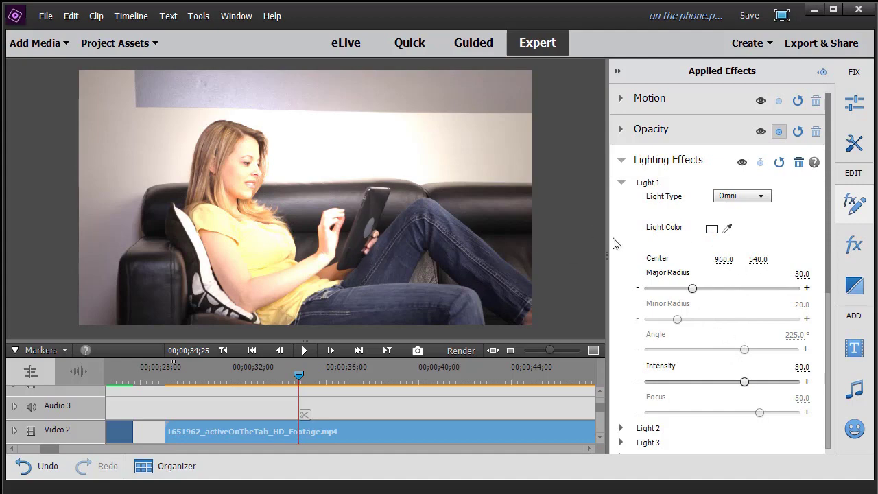
{"action": "left_click_drag", "start_coordinate": [720, 259], "coordinate": [781, 259]}
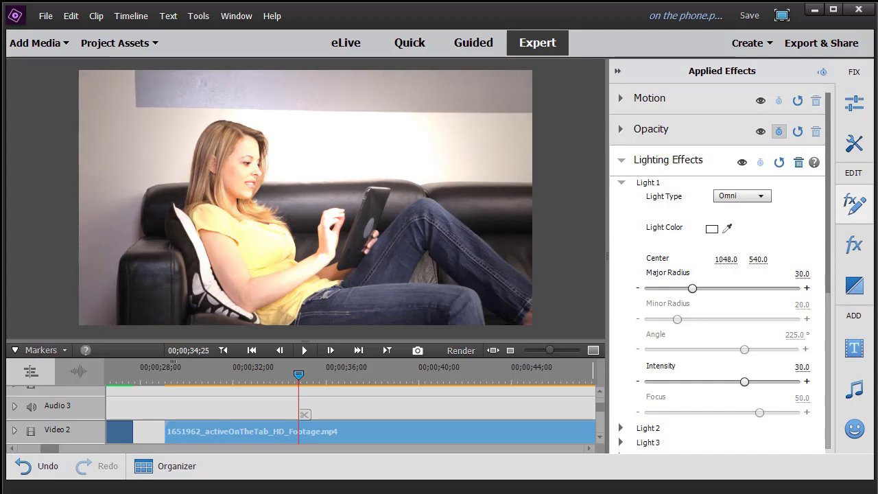
{"action": "left_click_drag", "start_coordinate": [725, 259], "coordinate": [787, 259]}
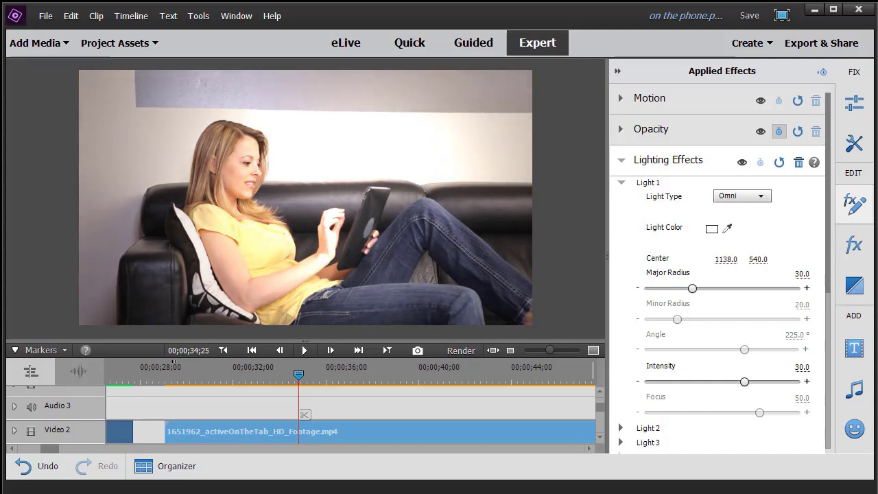
{"action": "left_click_drag", "start_coordinate": [717, 261], "coordinate": [745, 260]}
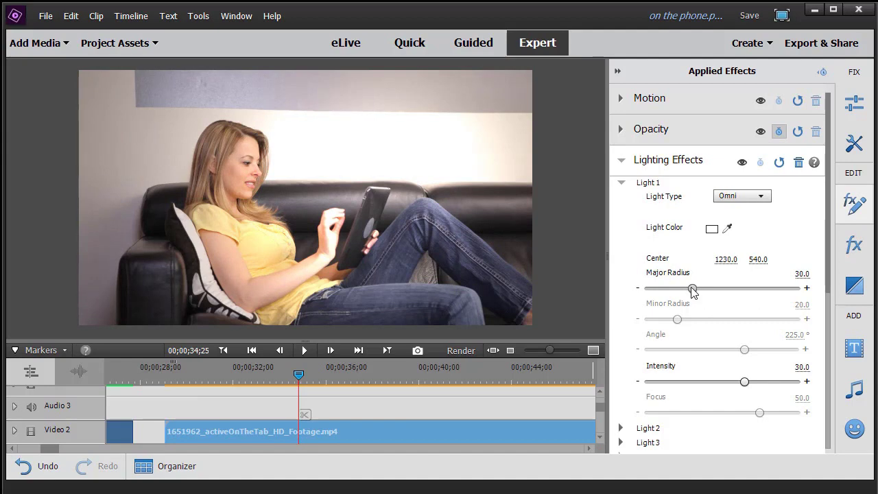
Centre Omni Light 1 at 1345.0, 629.0 with Major Radius 14.3 and Intensity 38.2.
{"action": "left_click_drag", "start_coordinate": [693, 291], "coordinate": [663, 303]}
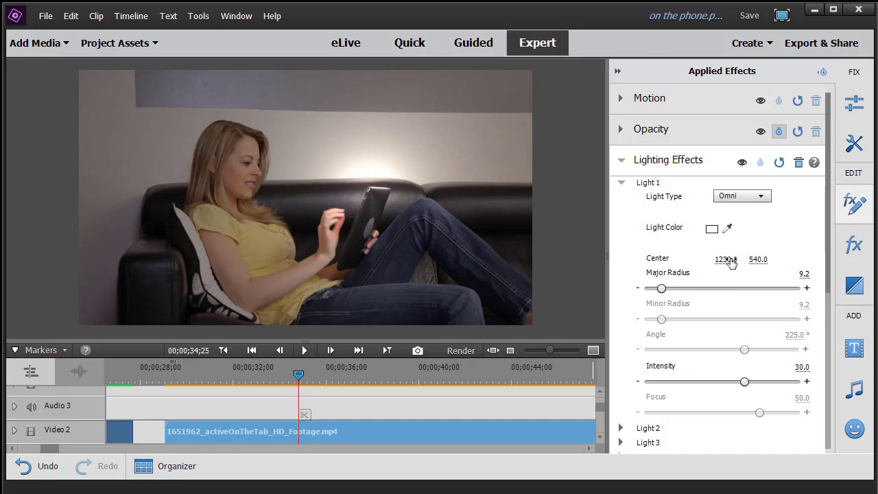
{"action": "left_click_drag", "start_coordinate": [726, 259], "coordinate": [761, 259]}
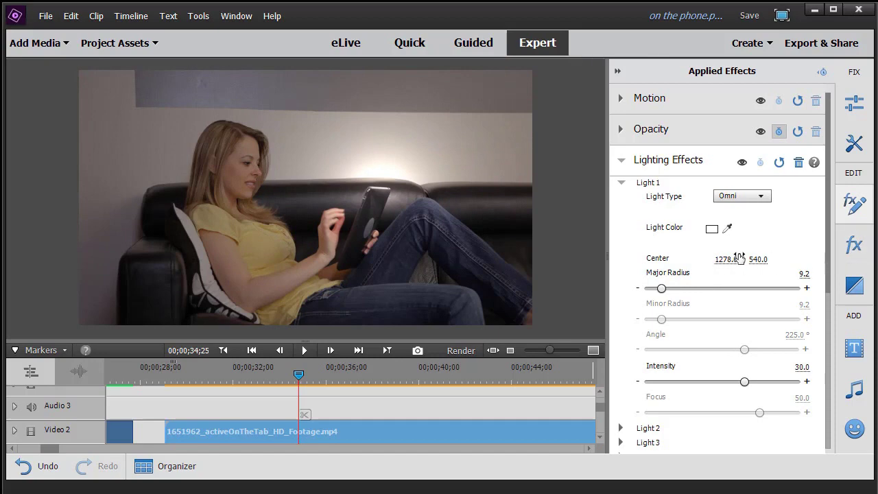
{"action": "left_click_drag", "start_coordinate": [721, 259], "coordinate": [739, 261]}
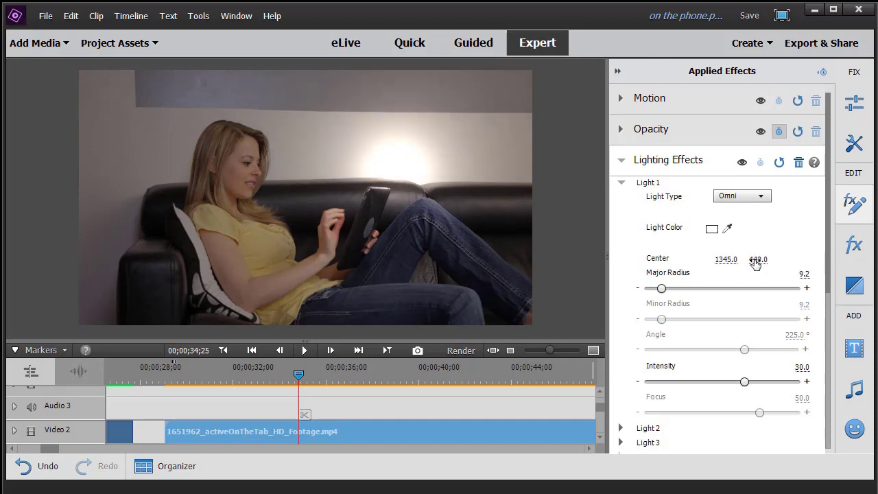
{"action": "left_click_drag", "start_coordinate": [757, 261], "coordinate": [856, 261]}
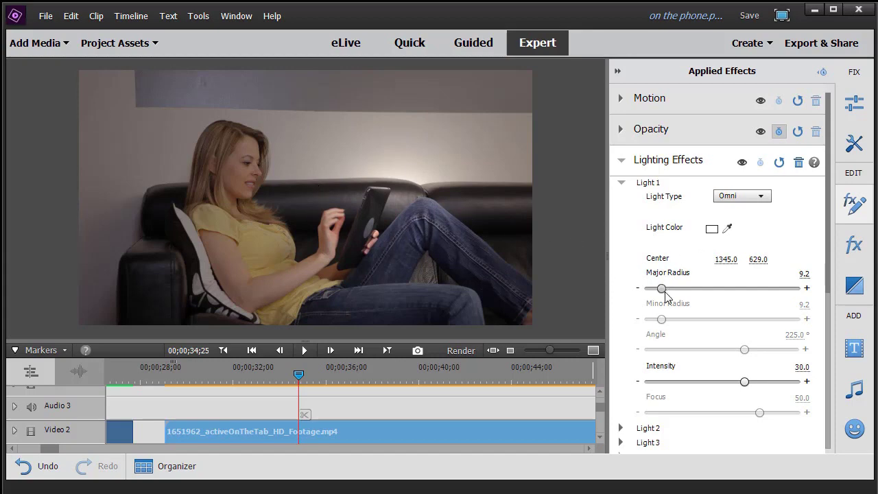
{"action": "left_click_drag", "start_coordinate": [664, 293], "coordinate": [670, 295]}
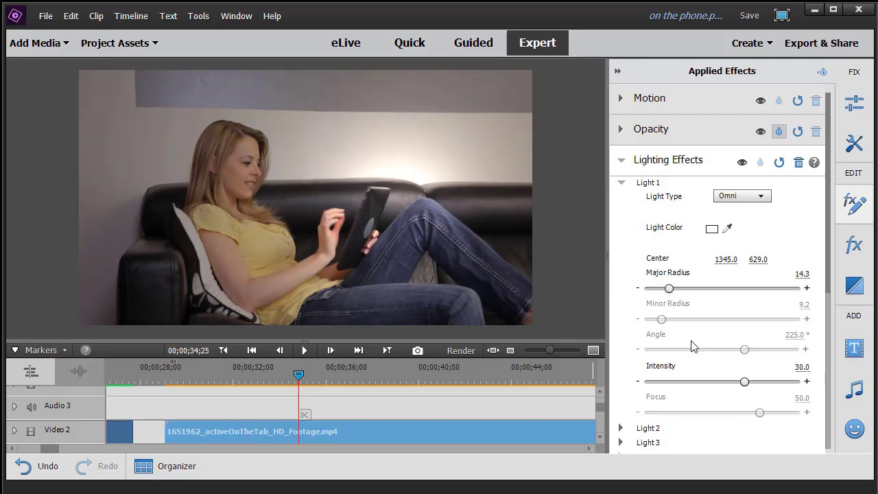
{"action": "mouse_move", "coordinate": [746, 383]}
{"action": "left_mouse_down"}
{"action": "mouse_move", "coordinate": [777, 386]}
{"action": "mouse_move", "coordinate": [750, 389]}
{"action": "left_mouse_up"}
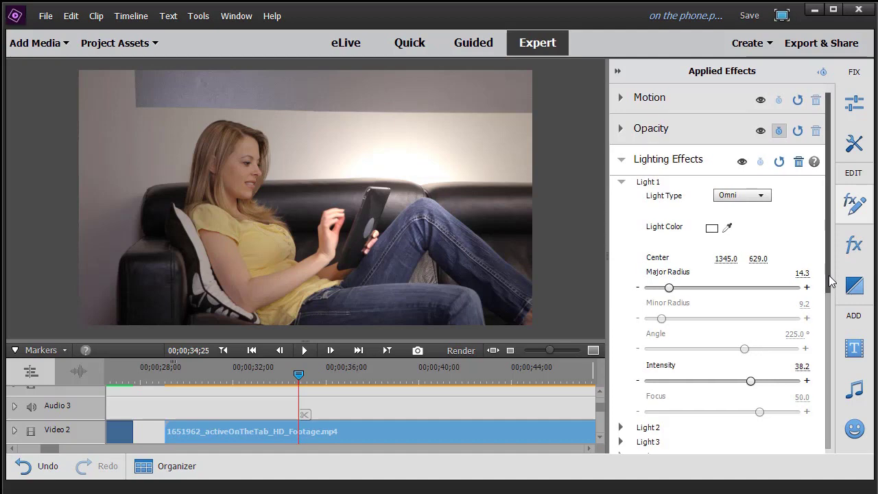
{"action": "left_click_drag", "start_coordinate": [831, 281], "coordinate": [837, 258]}
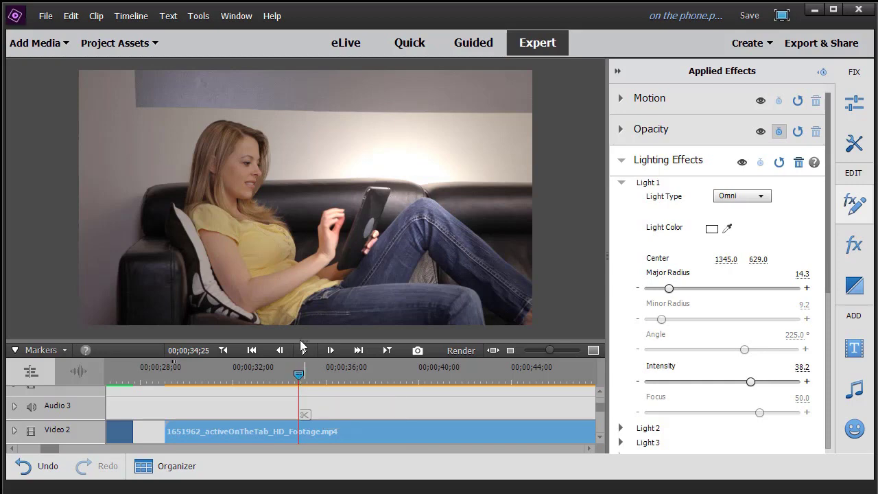
Preview the lit clip from just before its start, stop at 00;00;38;24, and reselect it.
{"action": "left_click_drag", "start_coordinate": [299, 375], "coordinate": [170, 405]}
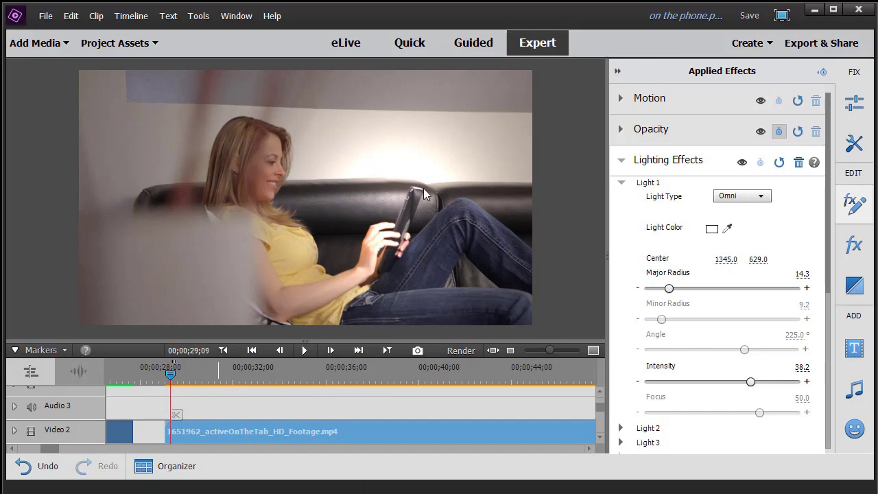
{"action": "left_click", "coordinate": [306, 351]}
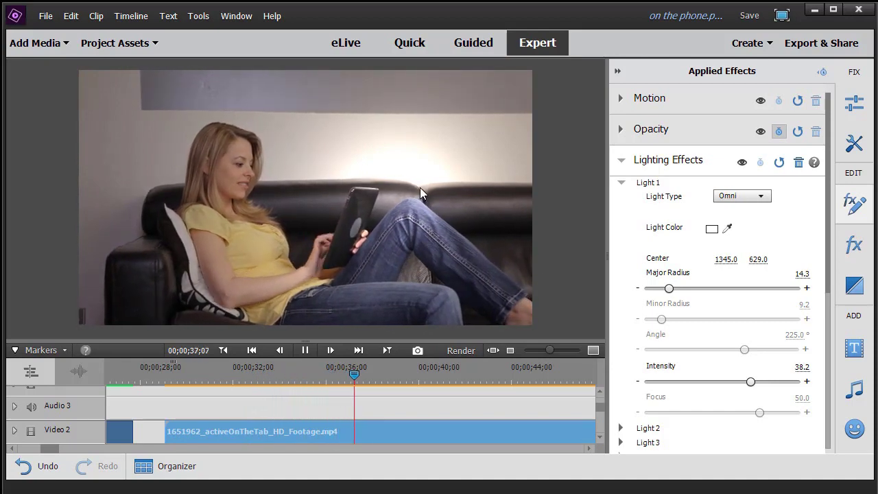
{"action": "left_click", "coordinate": [305, 351]}
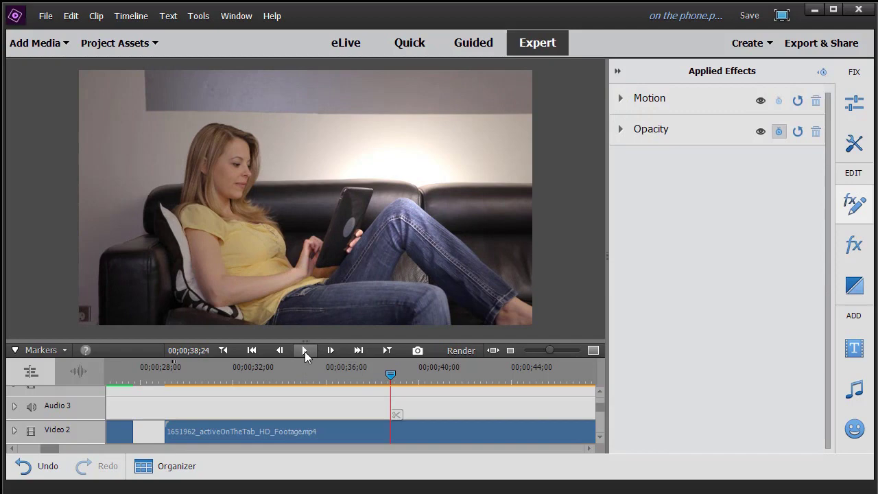
{"action": "left_click", "coordinate": [310, 426]}
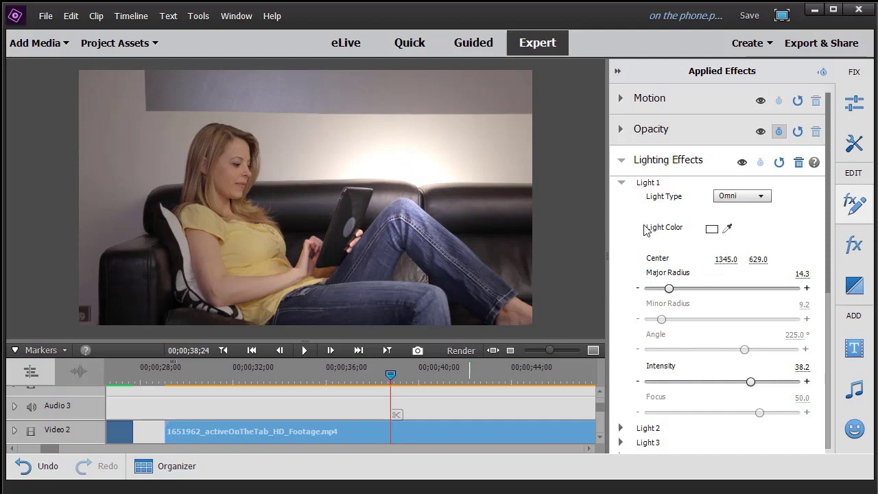
Expand Light 2 in Lighting Effects and set its Light Type to Omni.
{"action": "left_click", "coordinate": [757, 198]}
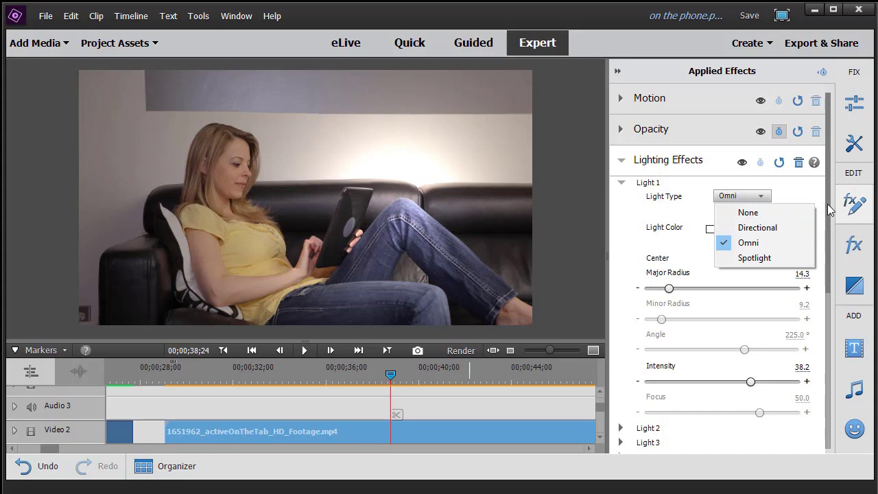
{"action": "left_click_drag", "start_coordinate": [827, 203], "coordinate": [818, 302]}
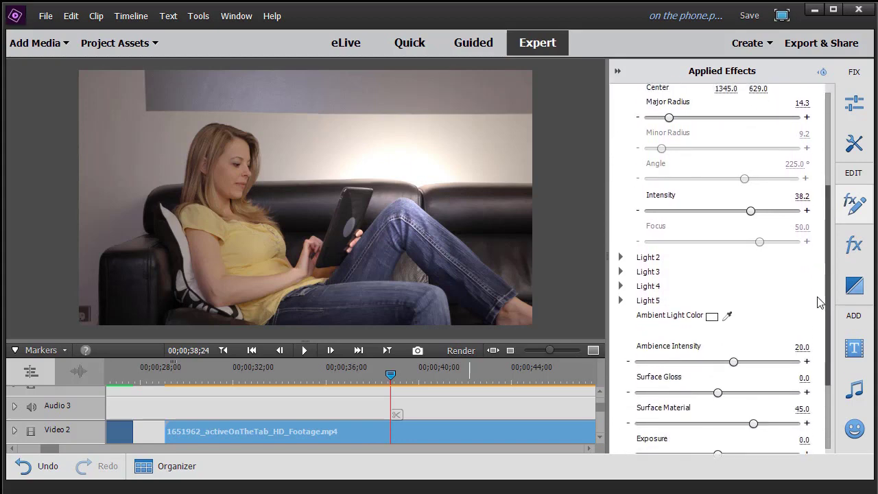
{"action": "left_click", "coordinate": [621, 258]}
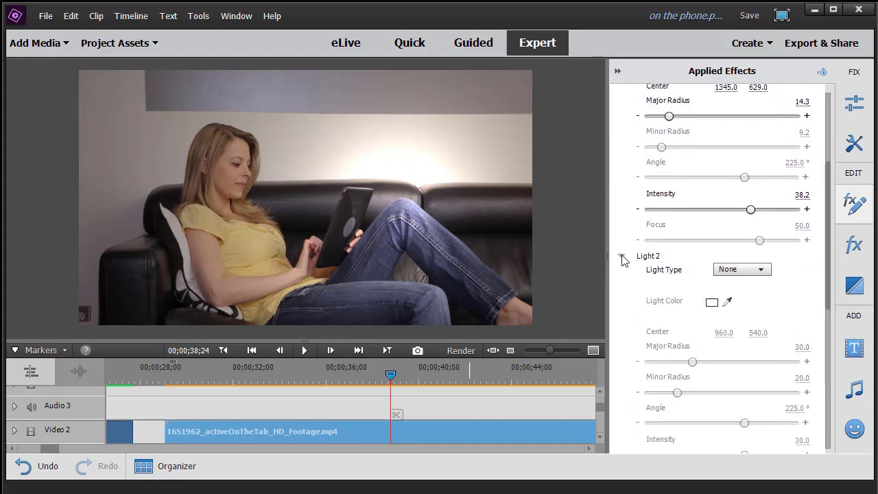
{"action": "left_click", "coordinate": [764, 270]}
{"action": "left_click", "coordinate": [764, 316]}
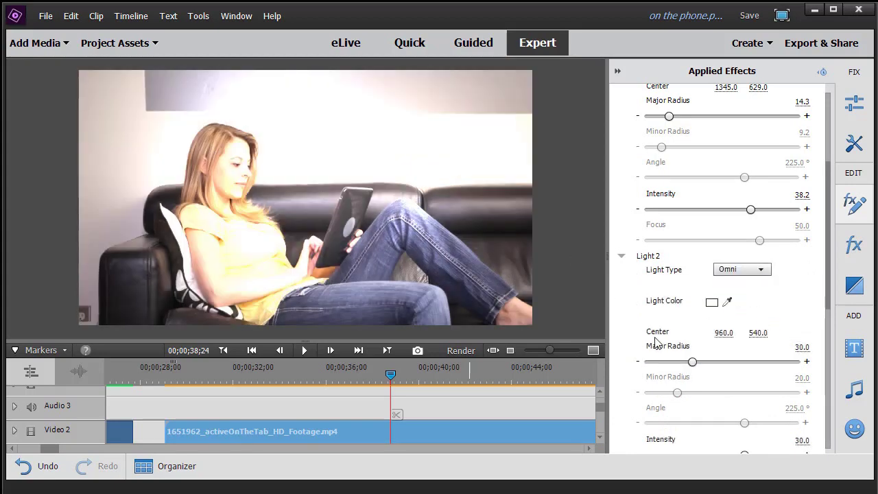
Set Light 2's Major Radius to 5.1 and its Center to 865.0, 470.0.
{"action": "left_click_drag", "start_coordinate": [692, 362], "coordinate": [655, 363]}
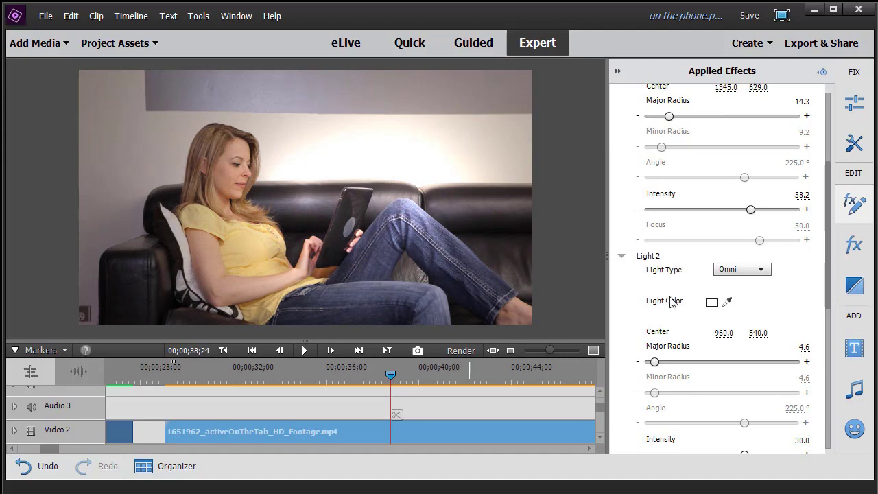
{"action": "left_click_drag", "start_coordinate": [724, 333], "coordinate": [659, 333]}
{"action": "left_click_drag", "start_coordinate": [759, 333], "coordinate": [733, 333]}
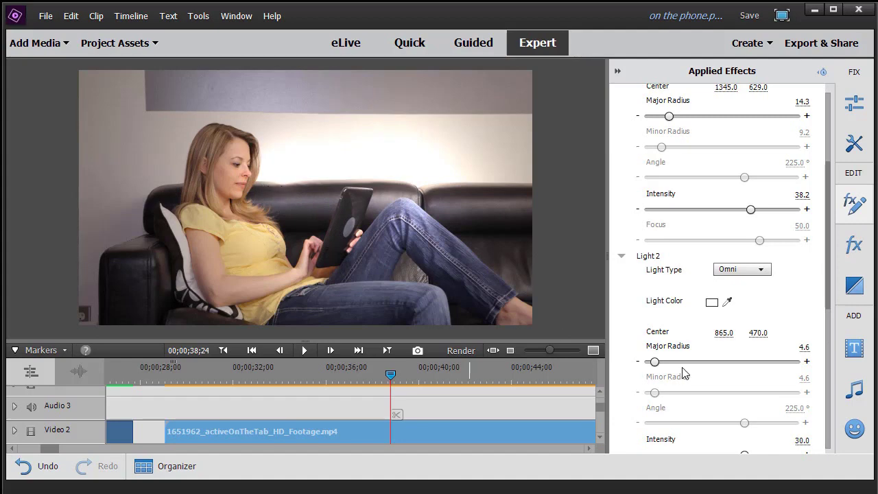
{"action": "mouse_move", "coordinate": [654, 362]}
{"action": "left_mouse_down"}
{"action": "mouse_move", "coordinate": [666, 368]}
{"action": "mouse_move", "coordinate": [642, 370]}
{"action": "mouse_move", "coordinate": [657, 372]}
{"action": "left_mouse_up"}
Set Light 2's Light Color to pale yellow E7E7C4 in the Color Picker.
{"action": "left_click", "coordinate": [712, 302]}
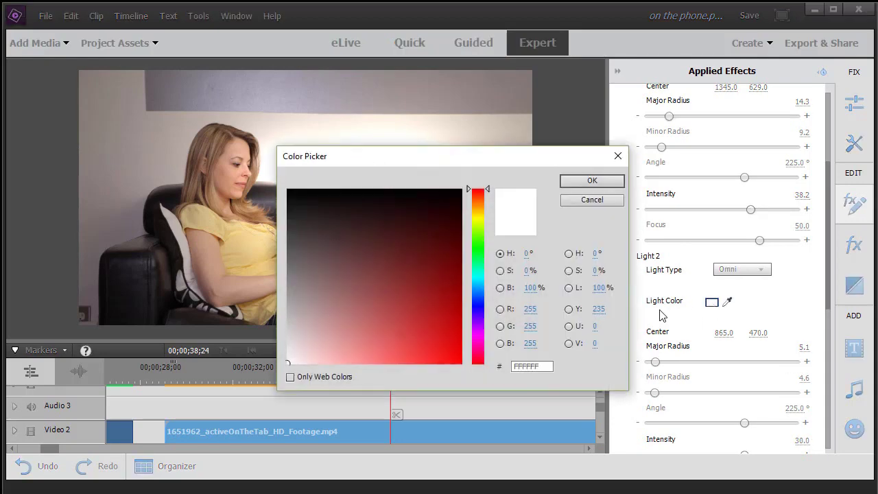
{"action": "left_click", "coordinate": [295, 352]}
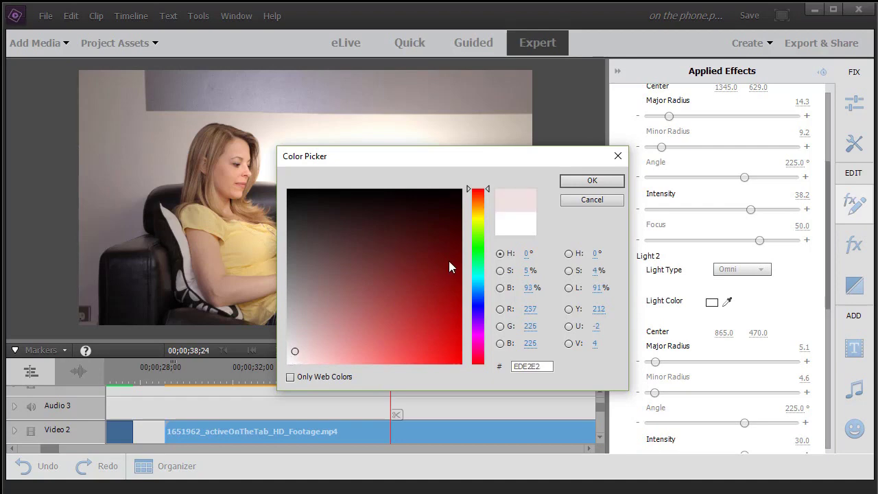
{"action": "left_click", "coordinate": [479, 217]}
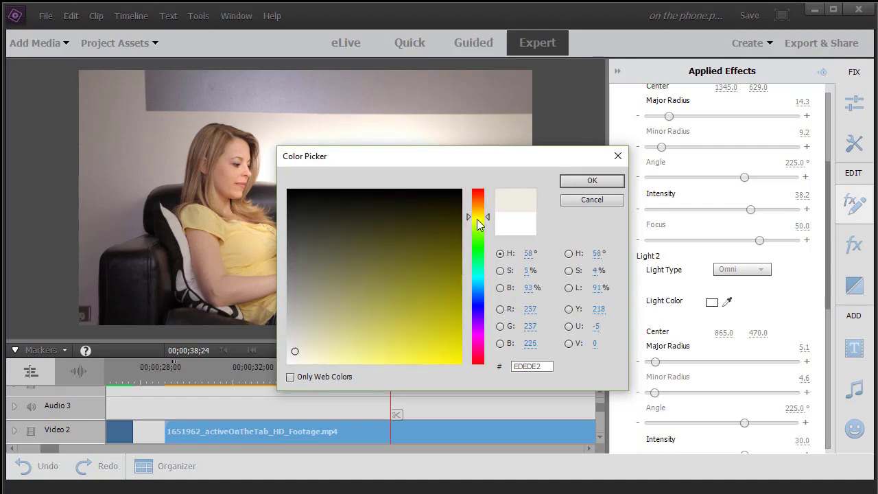
{"action": "left_click_drag", "start_coordinate": [477, 219], "coordinate": [479, 220]}
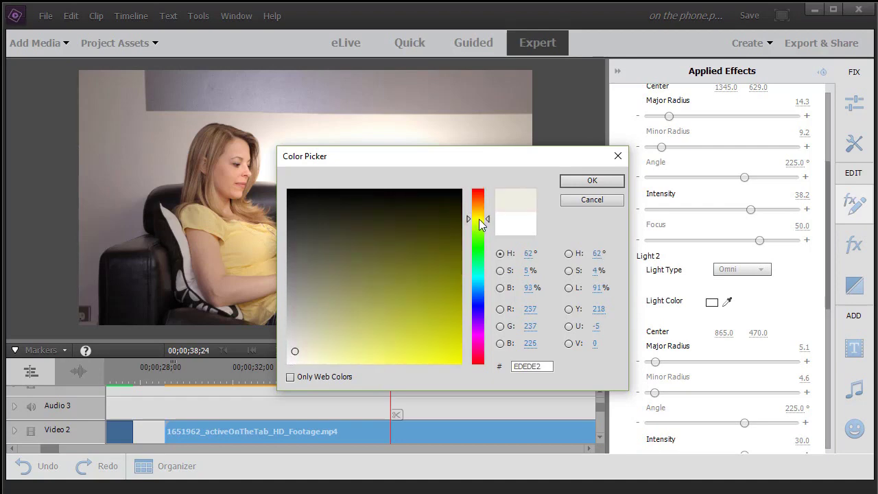
{"action": "left_click", "coordinate": [314, 347]}
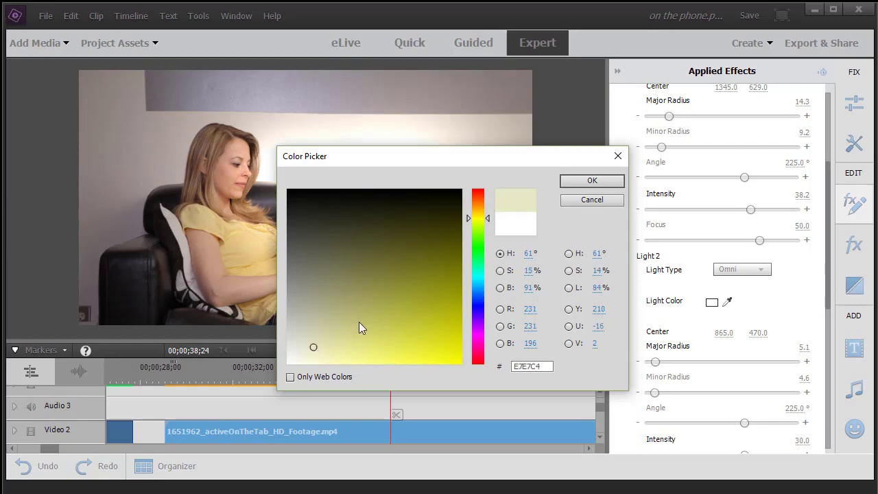
{"action": "left_click", "coordinate": [596, 183]}
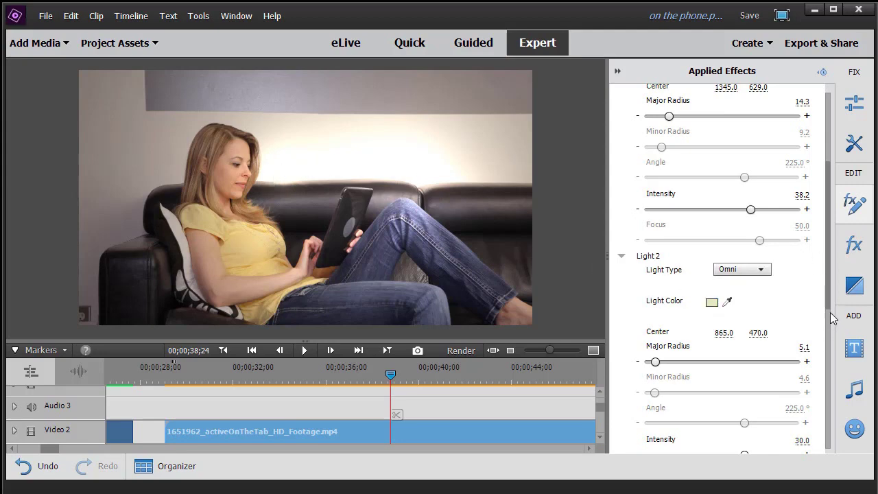
{"action": "left_click_drag", "start_coordinate": [825, 273], "coordinate": [821, 215]}
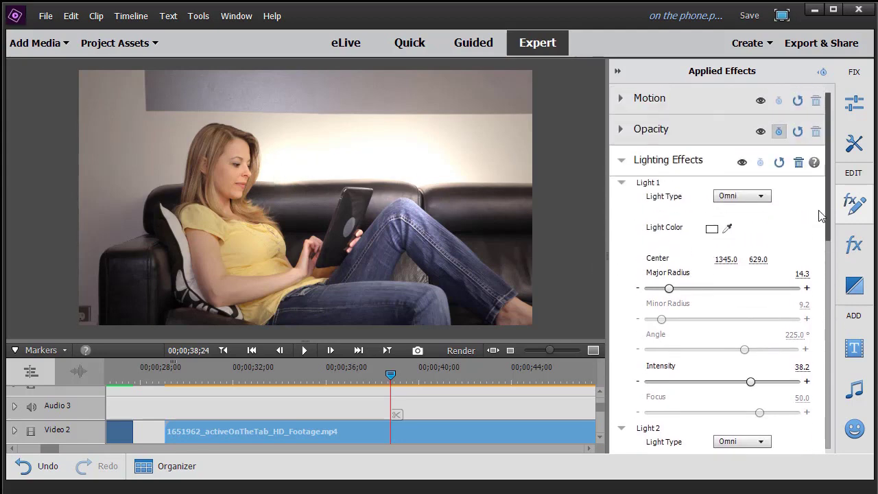
Set Light 1's colour to pale yellow DFE1A0, then soften it to a greyer D2D3AC.
{"action": "left_click", "coordinate": [714, 229]}
{"action": "left_click", "coordinate": [479, 219]}
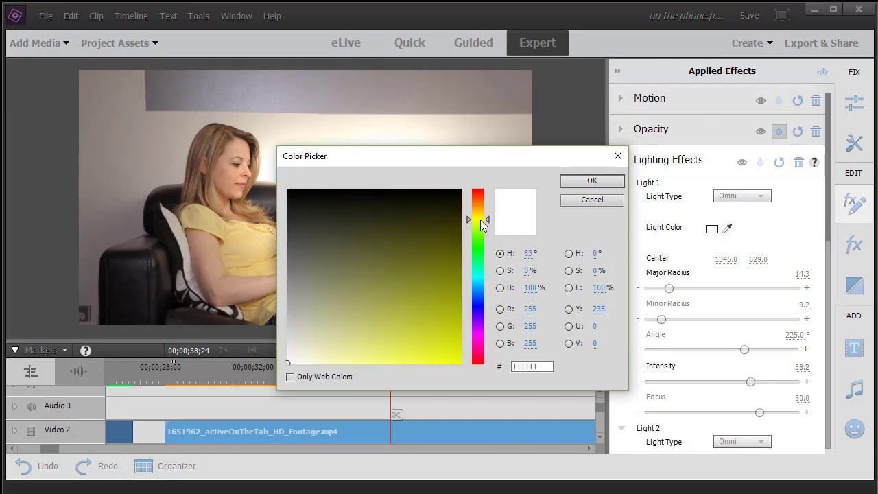
{"action": "left_click", "coordinate": [338, 342]}
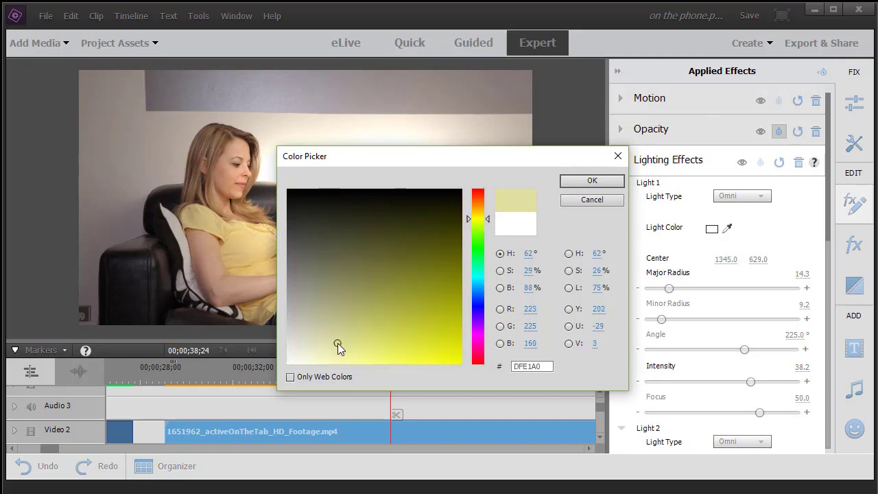
{"action": "left_click", "coordinate": [589, 182]}
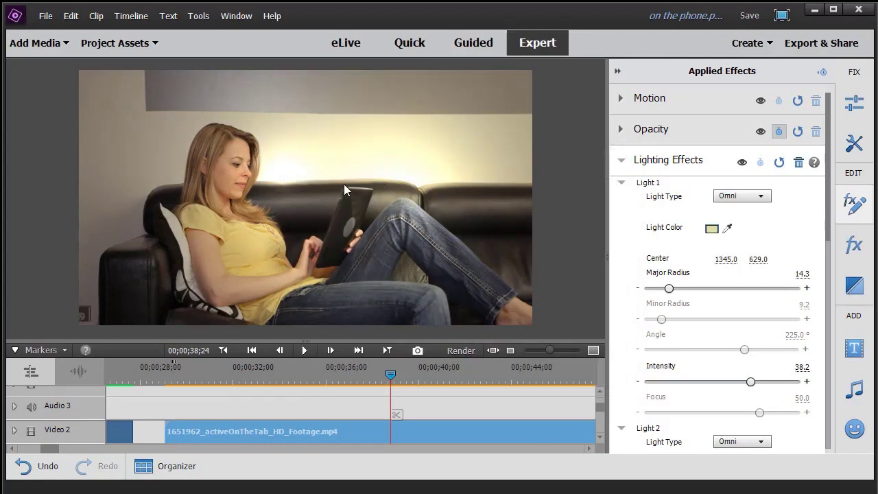
{"action": "left_click", "coordinate": [711, 230]}
{"action": "mouse_move", "coordinate": [339, 344]}
{"action": "left_mouse_down"}
{"action": "mouse_move", "coordinate": [335, 351]}
{"action": "mouse_move", "coordinate": [321, 338]}
{"action": "left_mouse_up"}
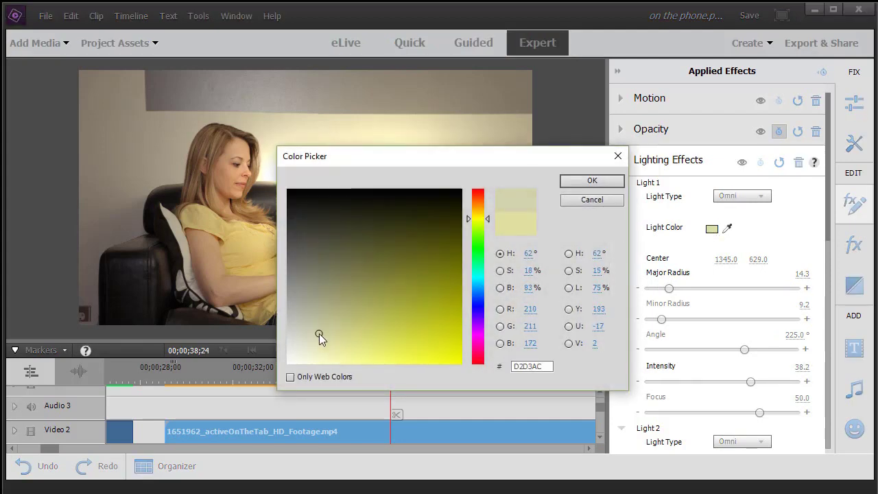
{"action": "left_click", "coordinate": [594, 181]}
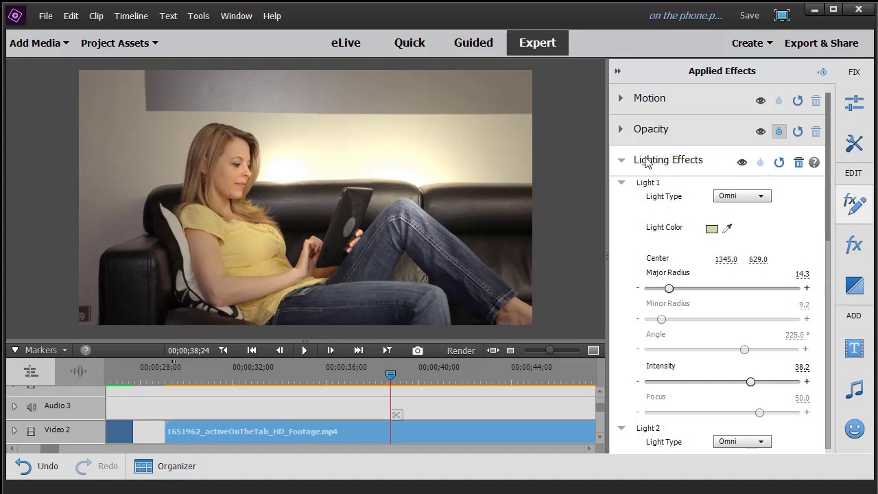
{"action": "left_click", "coordinate": [743, 163]}
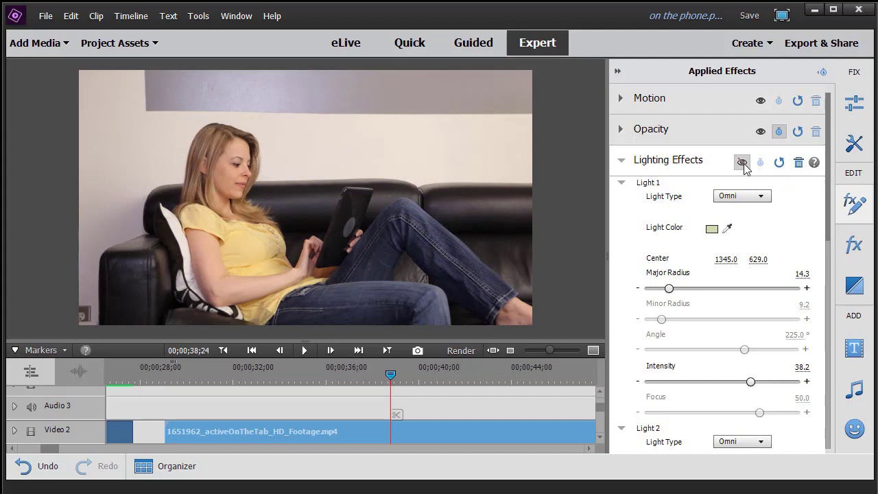
{"action": "left_click", "coordinate": [742, 163]}
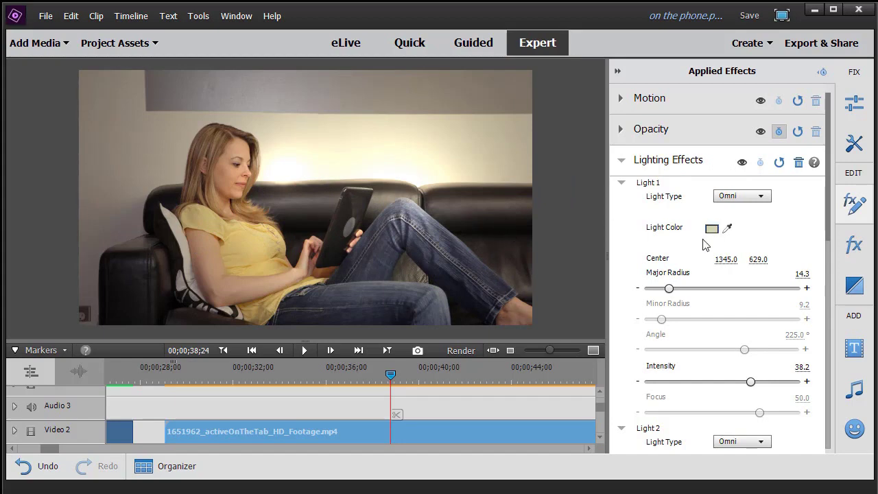
Collapse the Light 1 and Light 2 settings in Lighting Effects.
{"action": "left_click", "coordinate": [623, 184]}
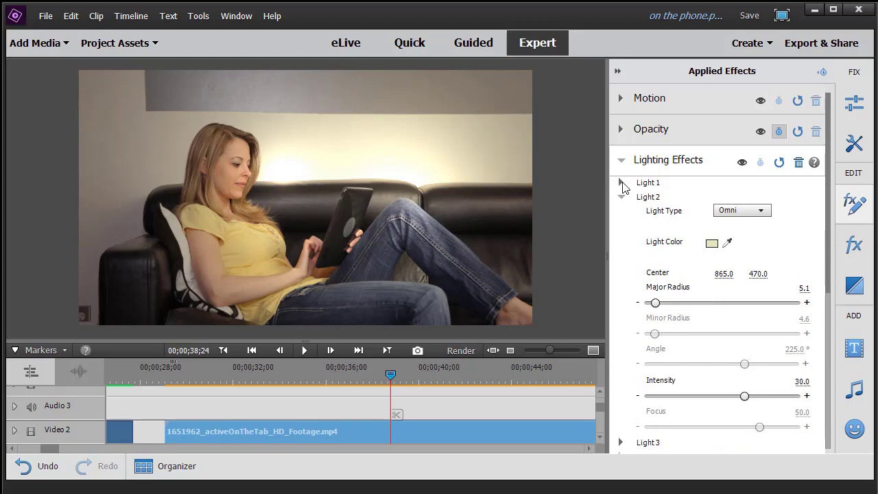
{"action": "left_click", "coordinate": [623, 197]}
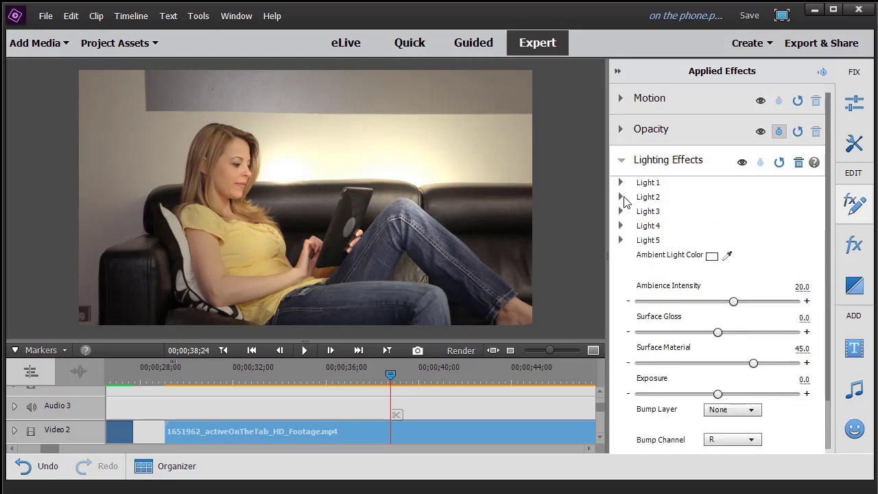